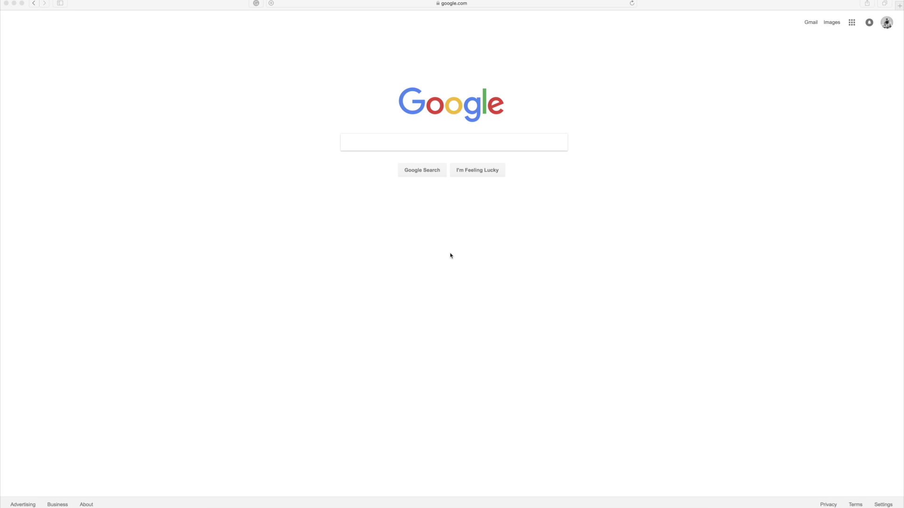
left_click(415, 3)
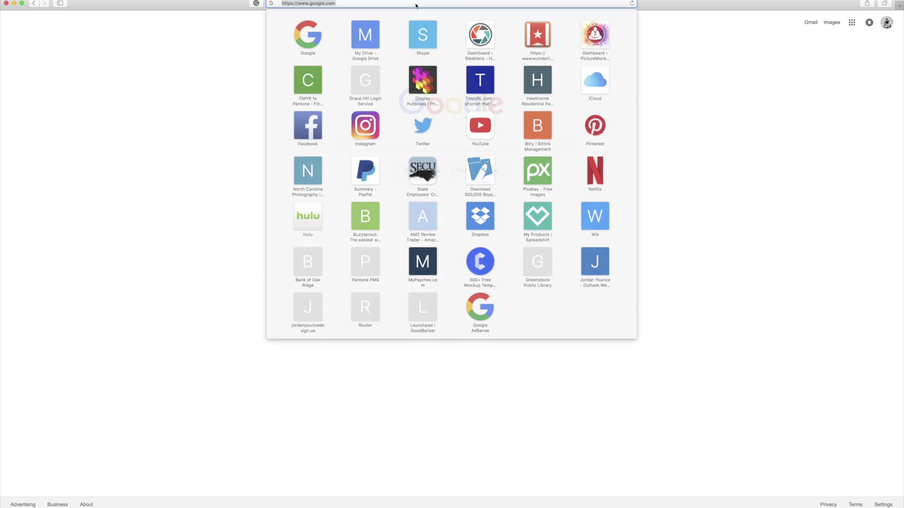
type("www")
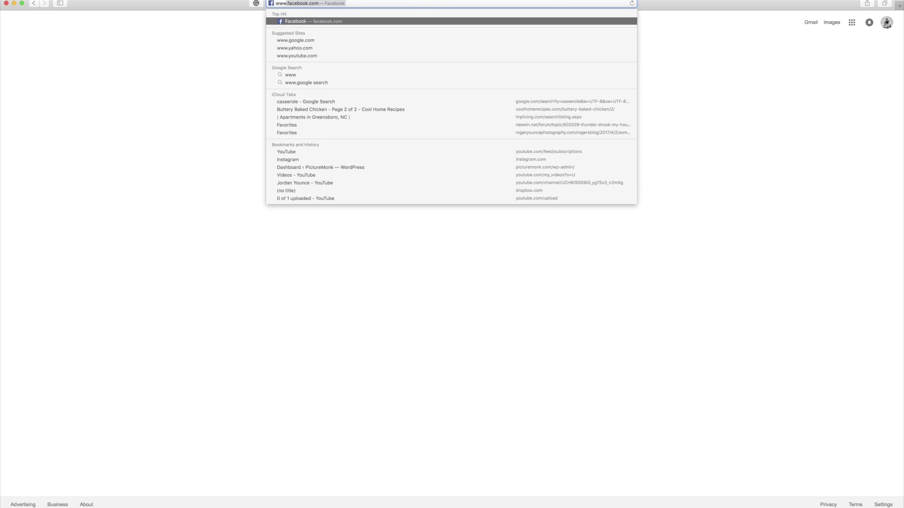
type(".bluehost.com")
key("Return")
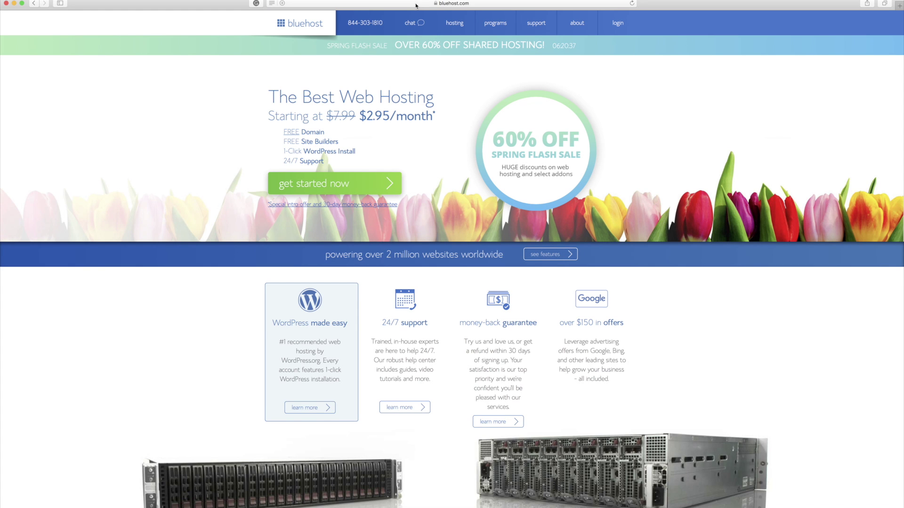
Bring up the WordPress hosting plans and compare WP Standard, Enhanced, Premium and Ultimate pricing
mouse_move(452, 25)
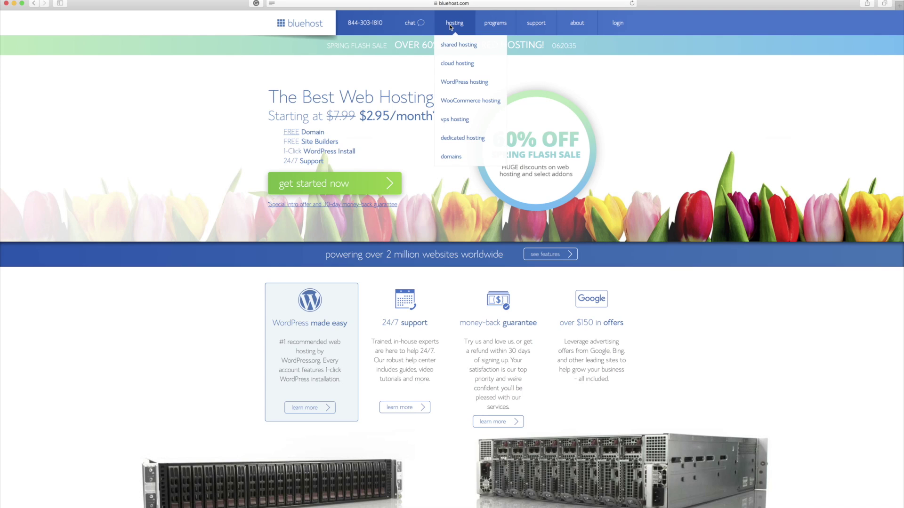
left_click(464, 82)
scroll(459, 85, "down", 6)
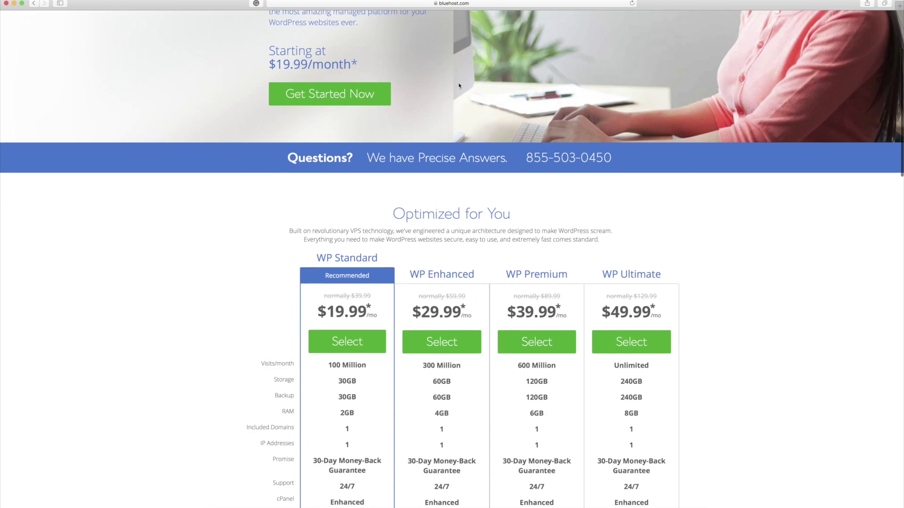
scroll(469, 204, "up", 1)
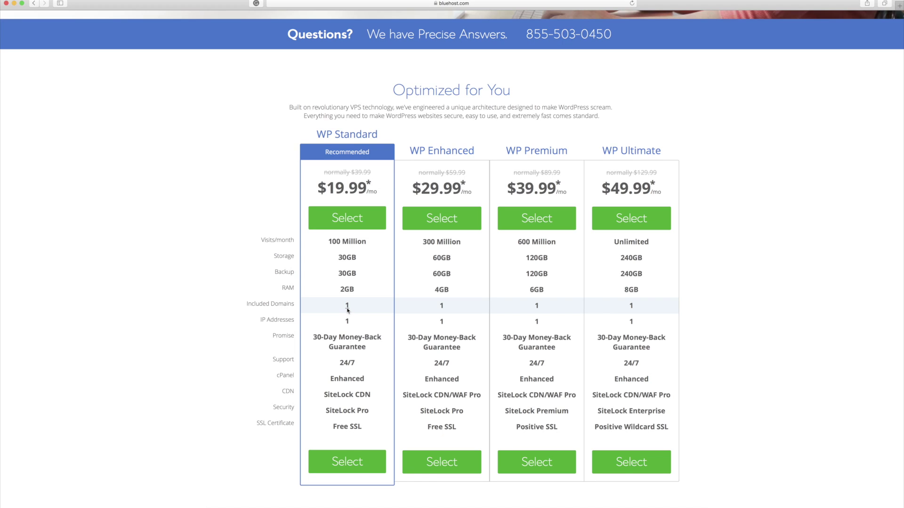
Select WP Standard and register the free domain photographysite101.com
left_click(357, 468)
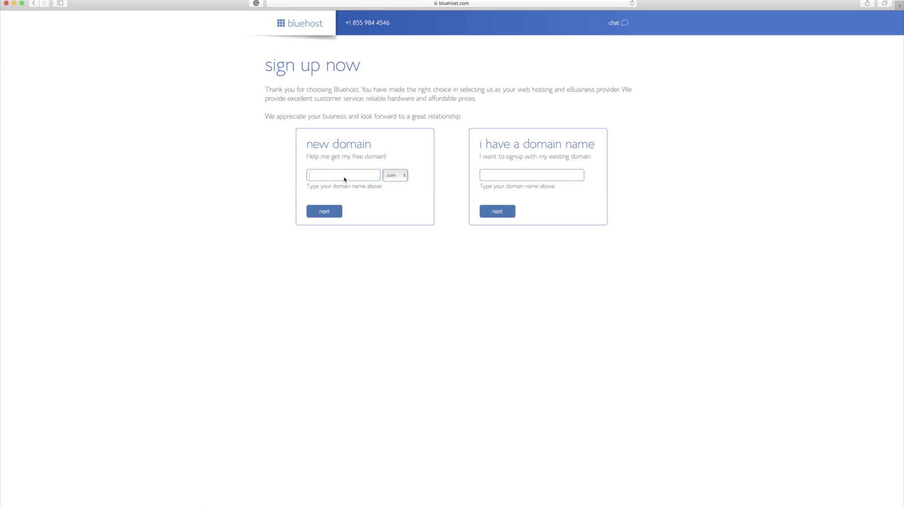
type("ph")
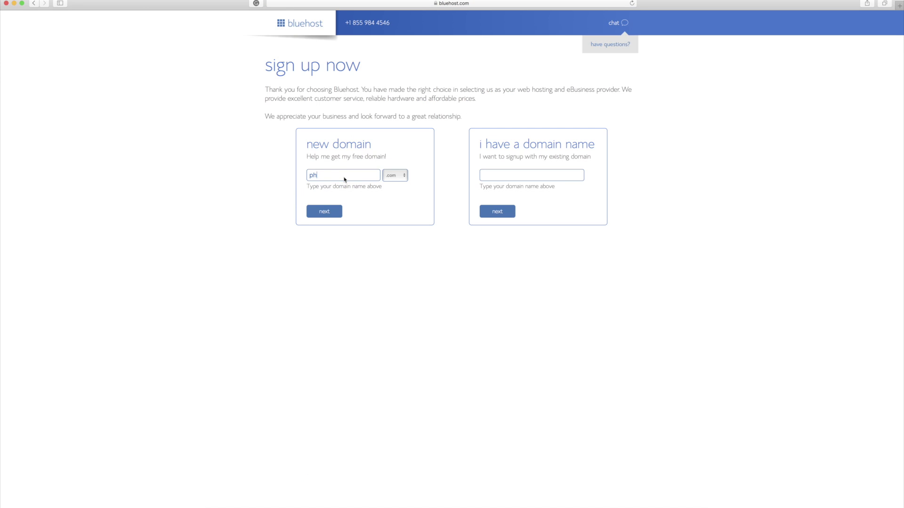
type("otographysite101")
left_click(394, 176)
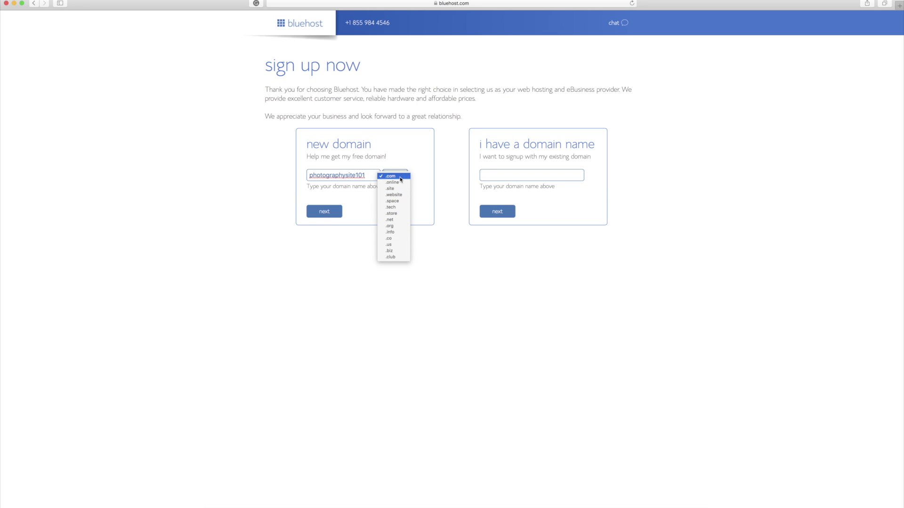
left_click(394, 180)
left_click(324, 211)
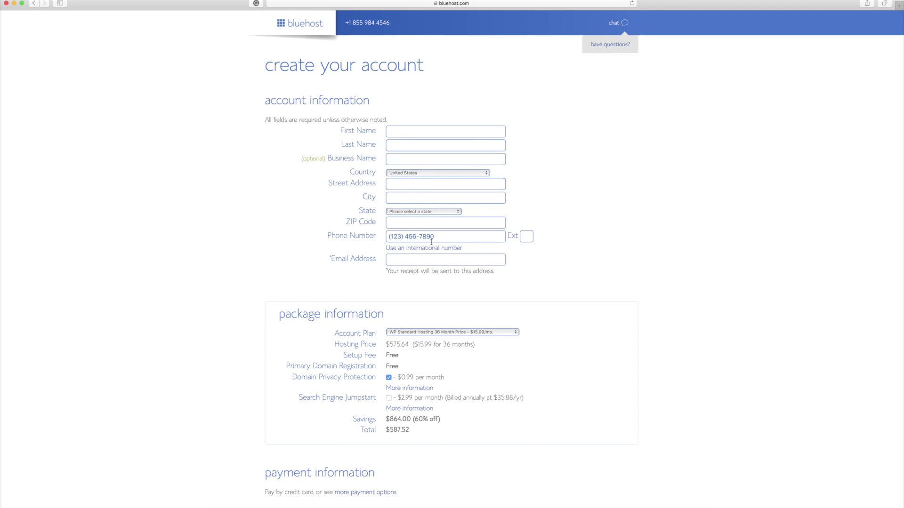
Review the account information form and list the WP Standard plan term options
scroll(434, 285, "down", 2)
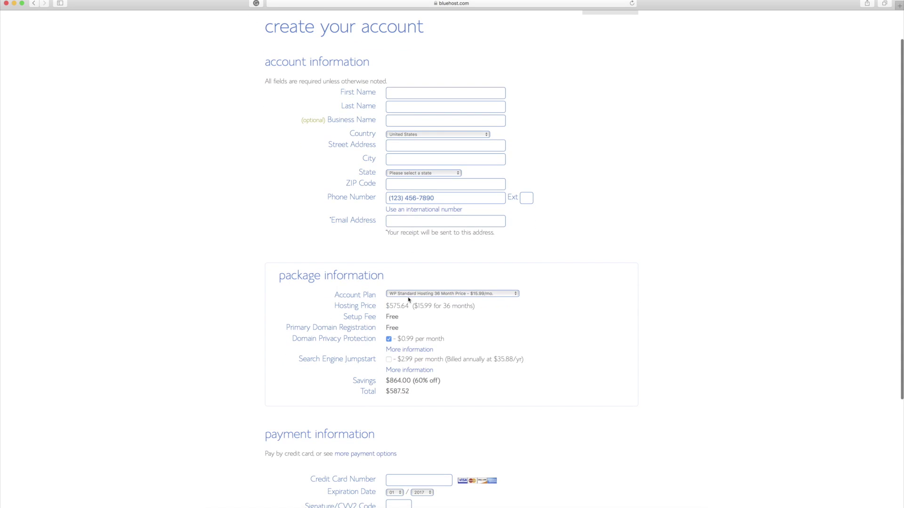
scroll(446, 167, "up", 2)
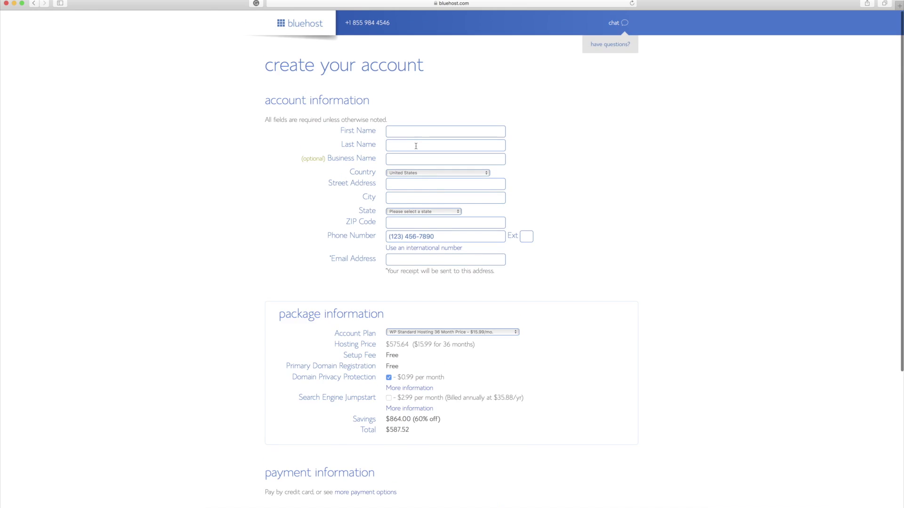
scroll(448, 267, "down", 8)
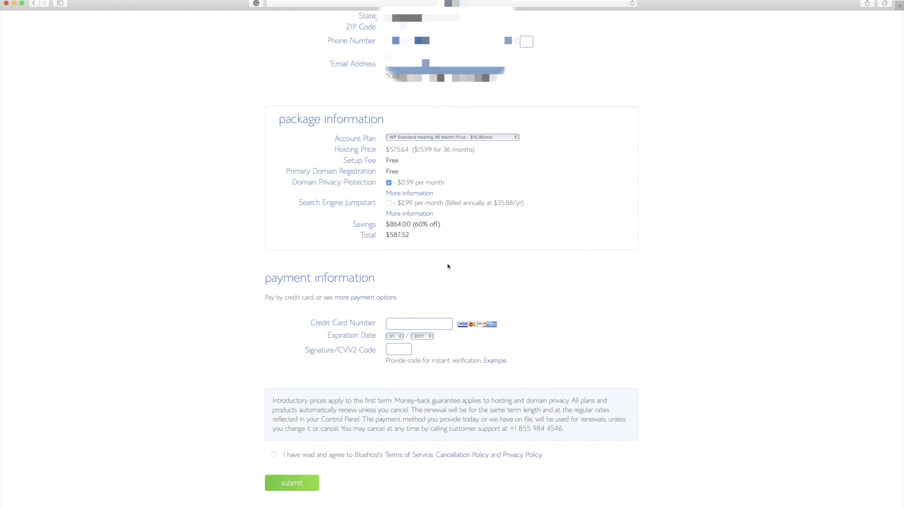
left_click(417, 139)
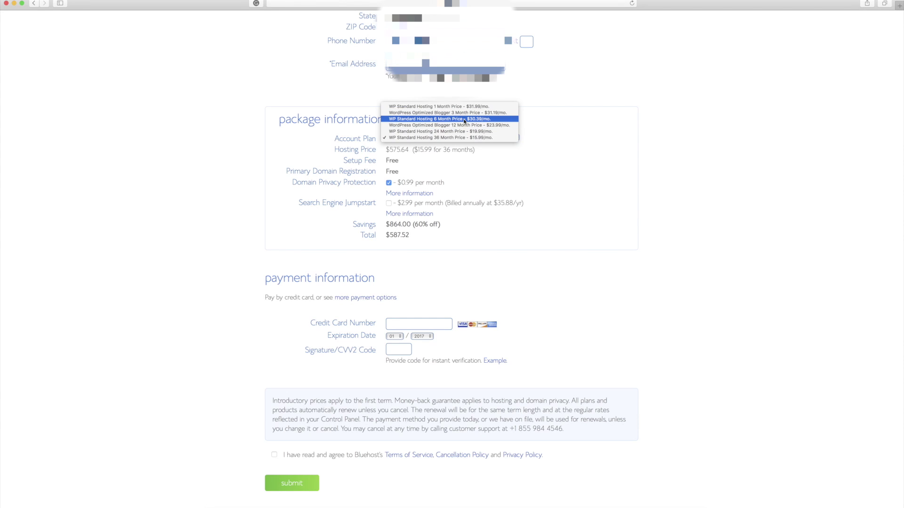
Switch to the WP Standard 1 Month plan and submit the $43.87 order
left_click(439, 107)
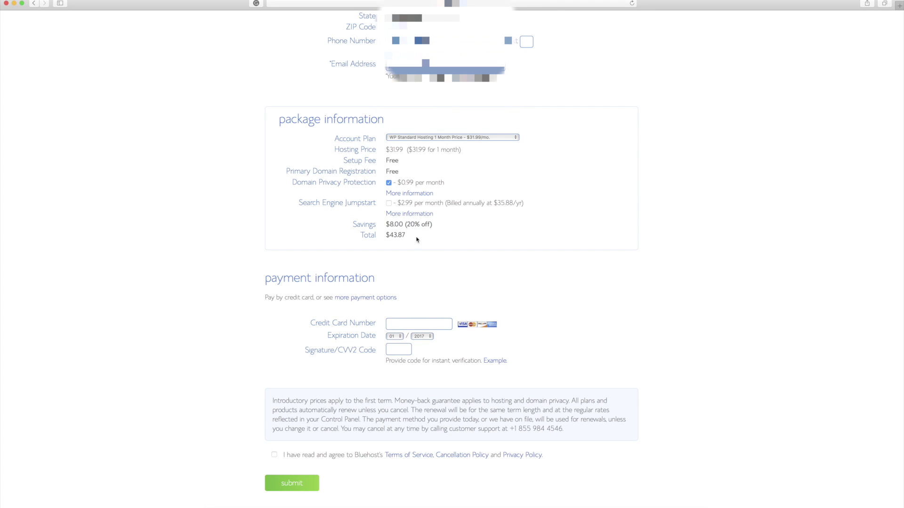
scroll(397, 233, "up", 1)
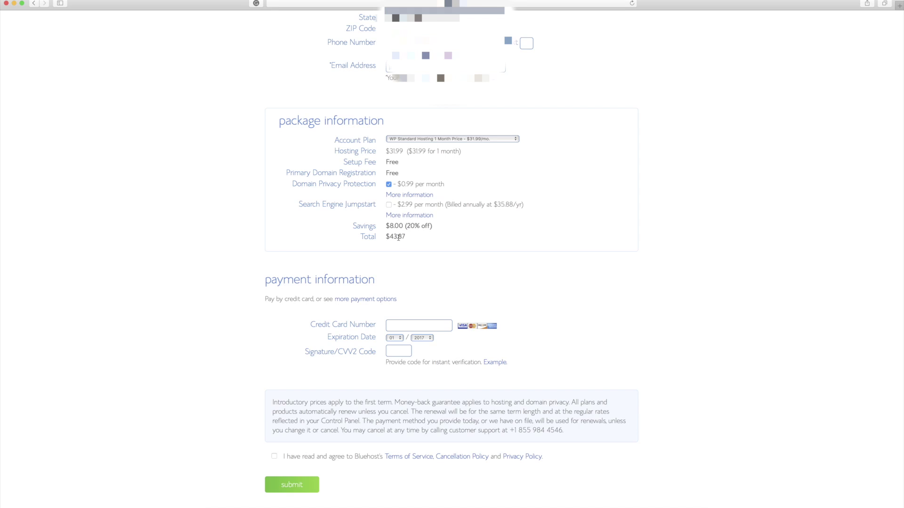
scroll(480, 182, "up", 1)
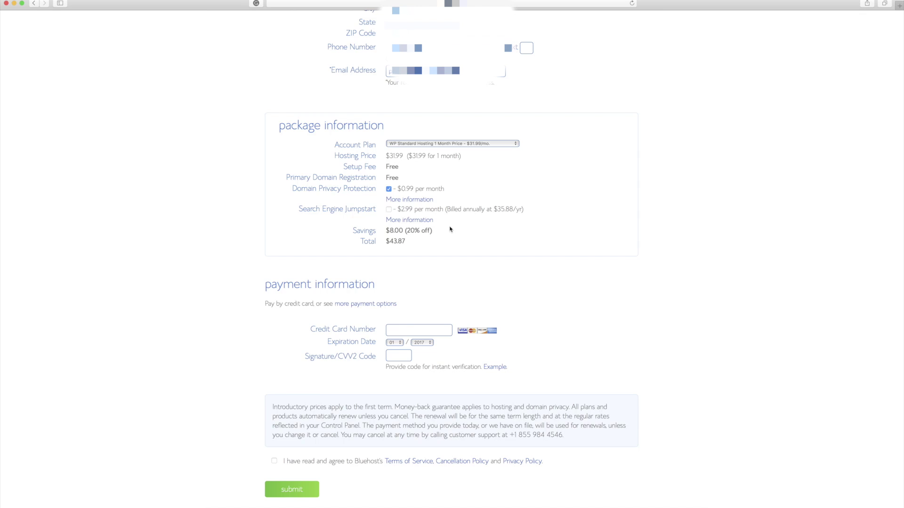
scroll(450, 229, "down", 1)
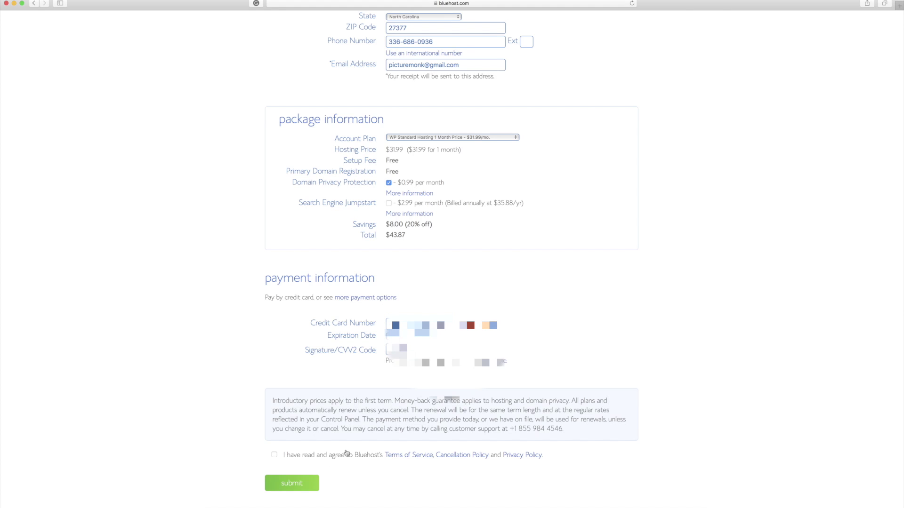
left_click(298, 489)
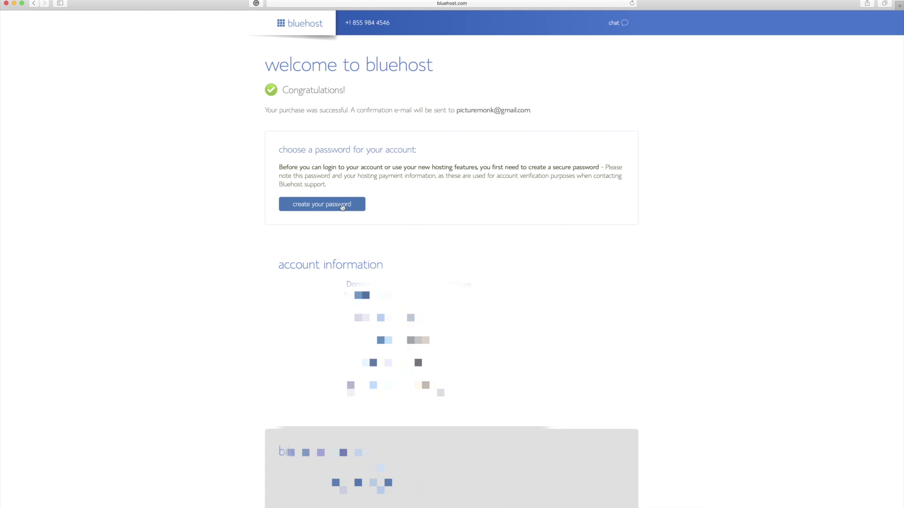
Create the account password, log in, and decline saving it in Safari
left_click(317, 205)
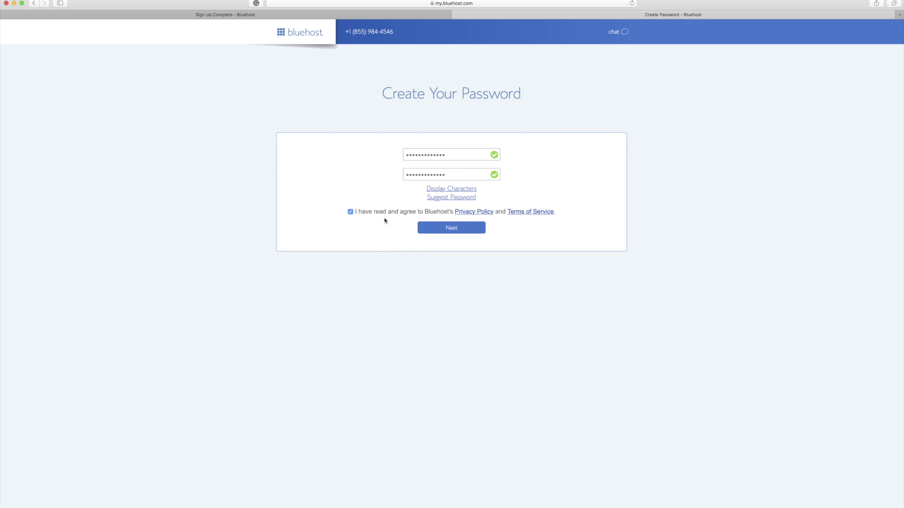
left_click(451, 230)
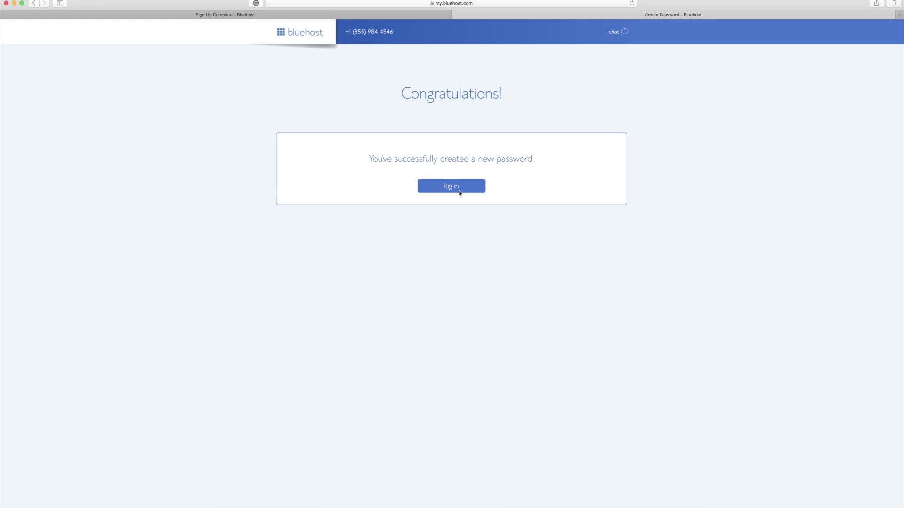
left_click(459, 193)
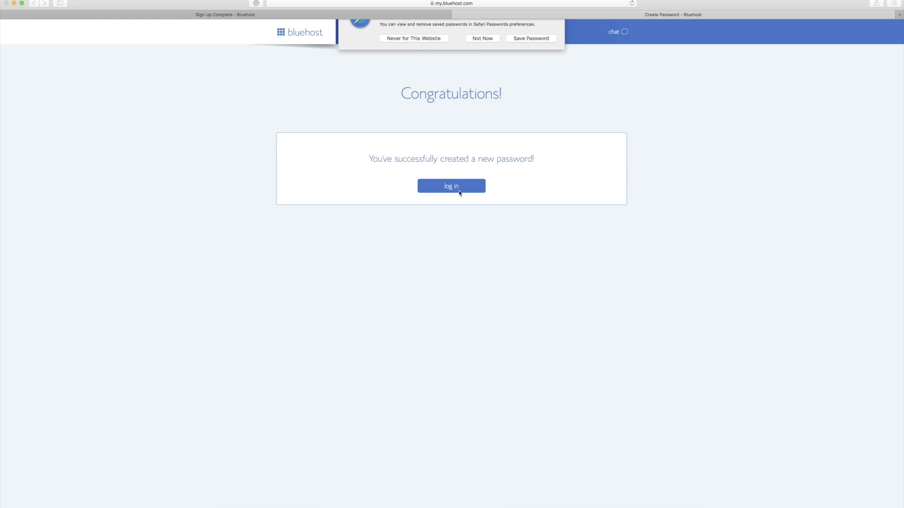
left_click(488, 63)
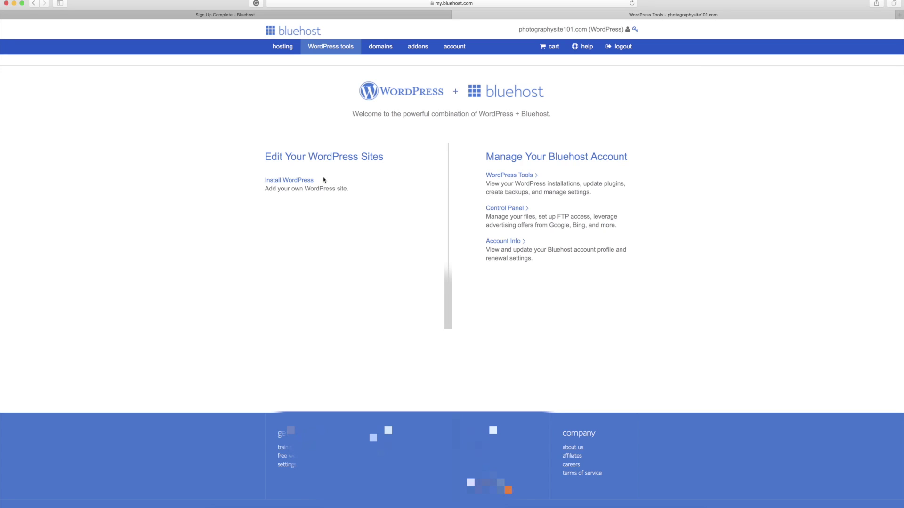
Start a new WordPress installation for photographysite101.com
left_click(284, 181)
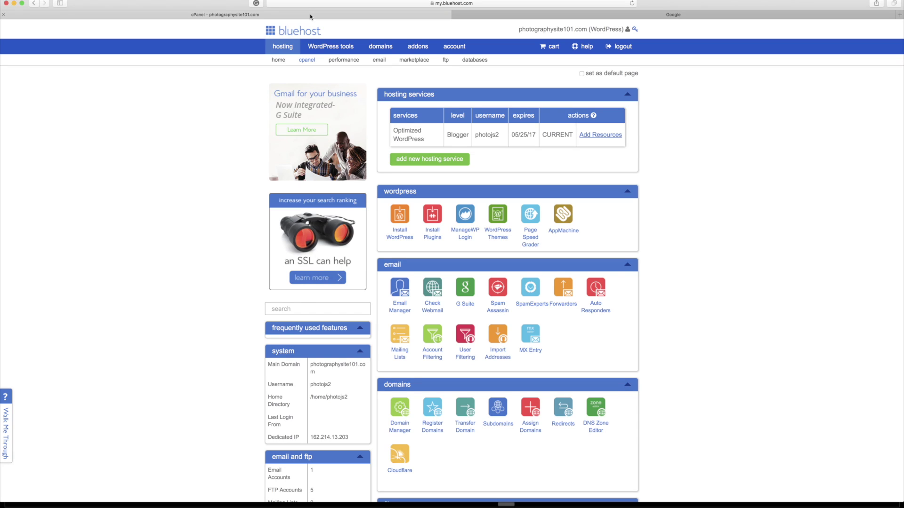
left_click(535, 16)
left_click(413, 3)
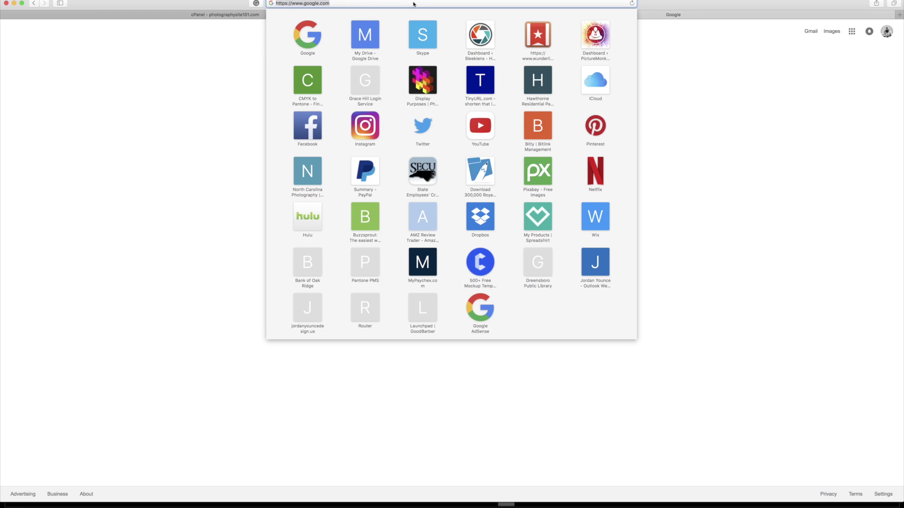
type("www.phot")
type("ographysite")
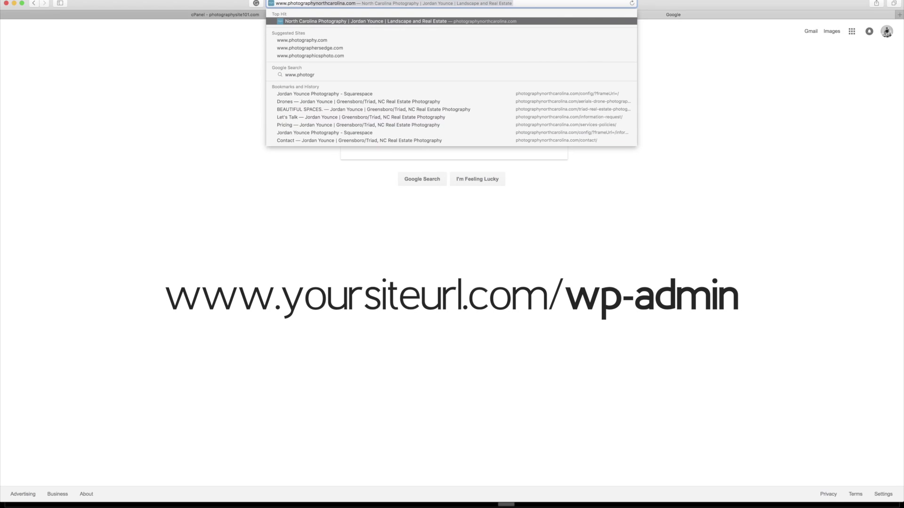
type("101.com/wp")
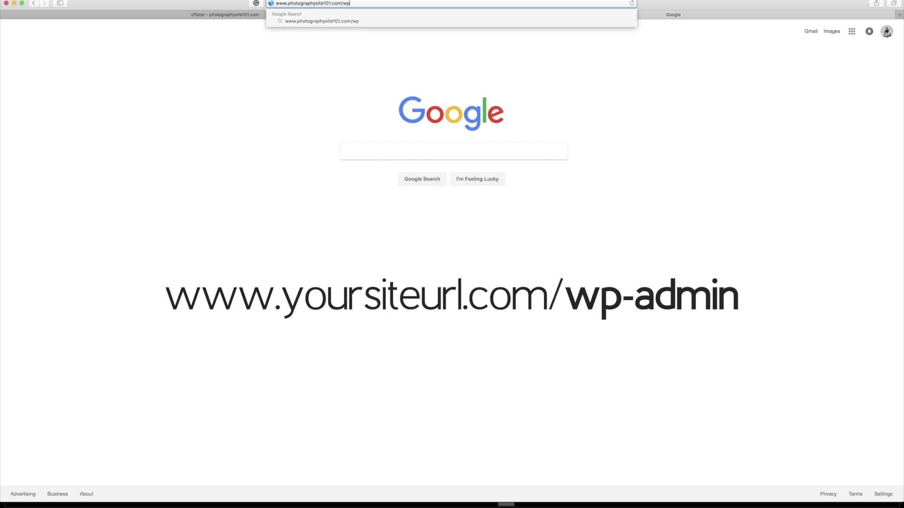
type("-admin")
key("Return")
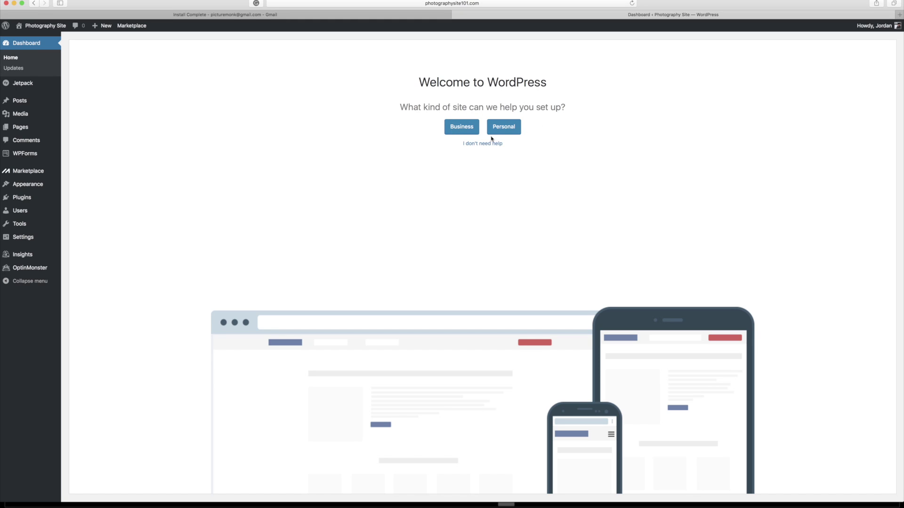
Choose a business site titled 'Photography Site 101' with description 'Photography Portfolio'
left_click(465, 130)
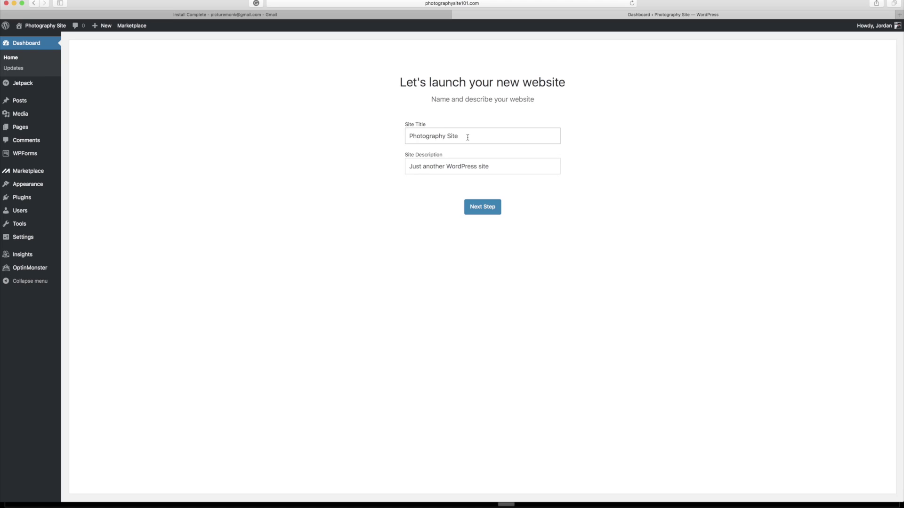
left_click(468, 137)
type("101")
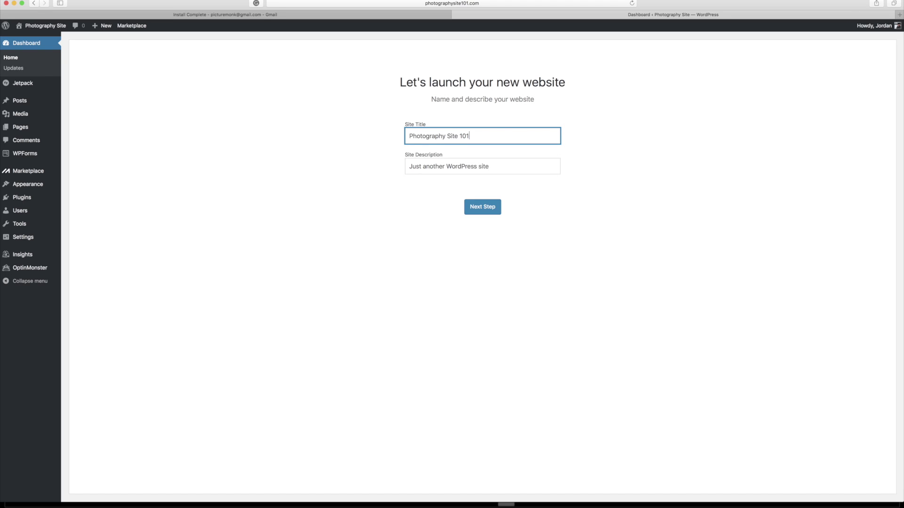
key("Tab")
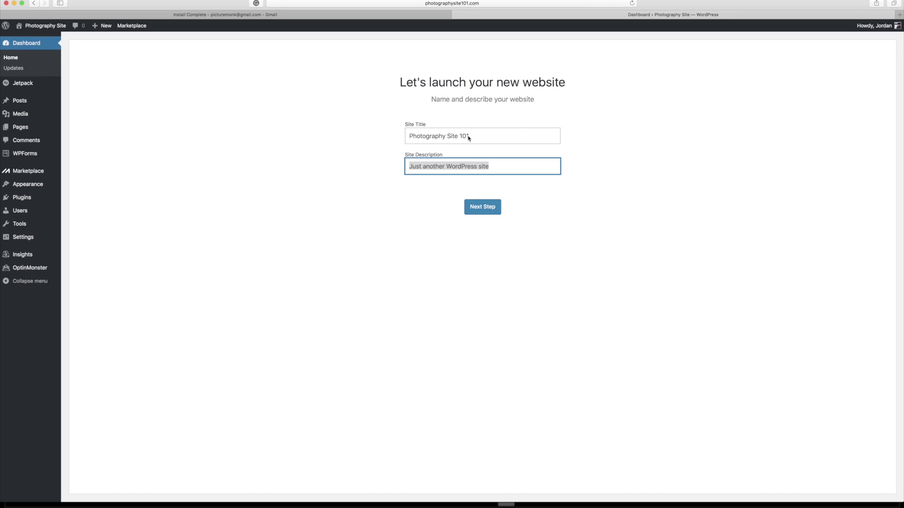
type("Photography ")
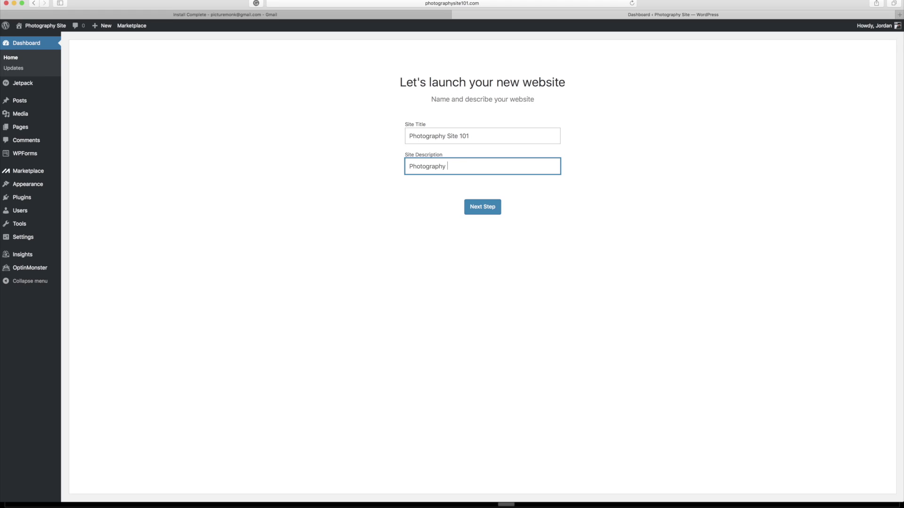
type("Porto")
key("BackSpace")
type("folio")
left_click(490, 212)
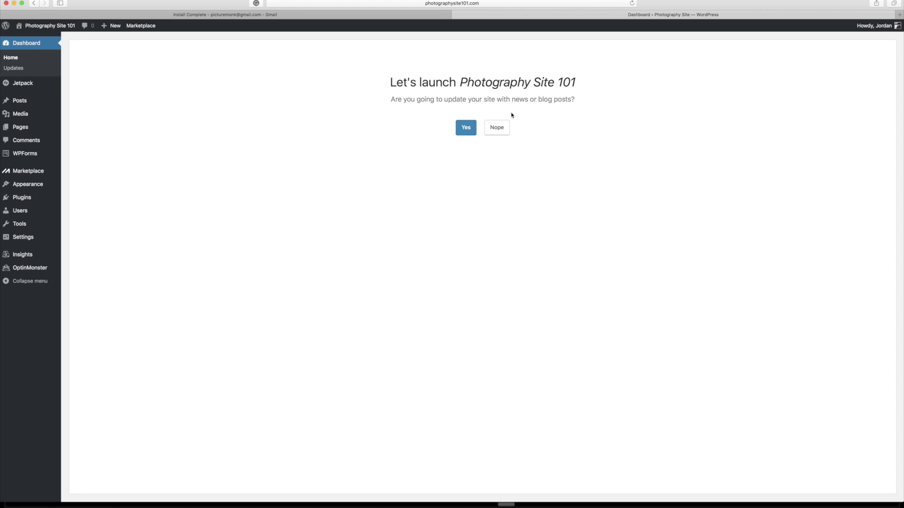
Enable blog posts with most recent news on the homepage and answer the Contact Us prompt
left_click(465, 129)
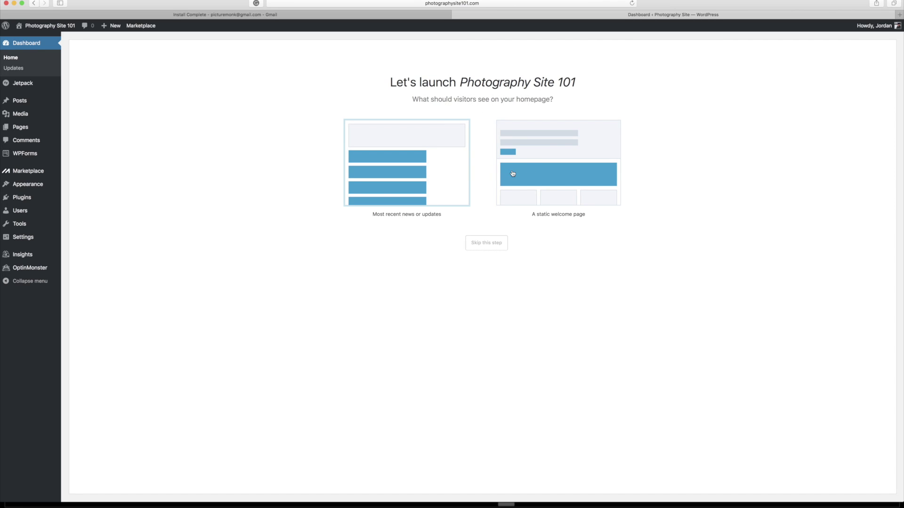
left_click(409, 168)
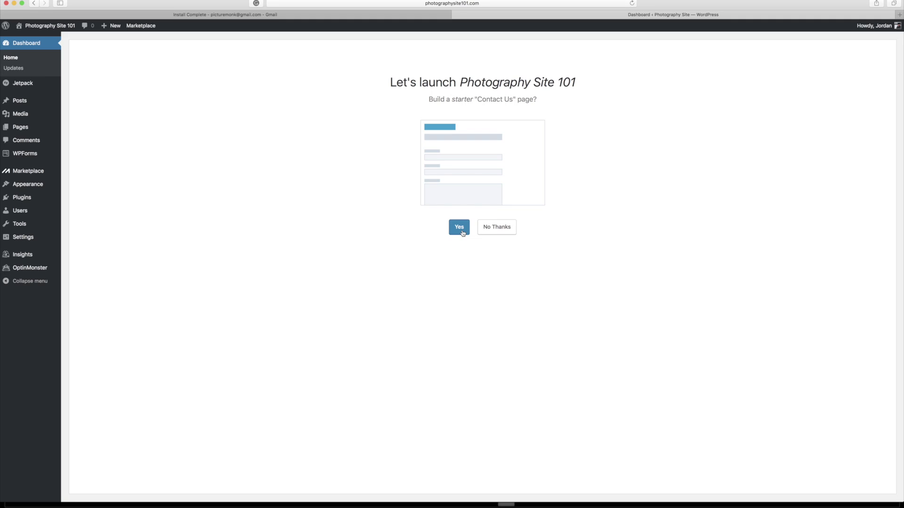
left_click(499, 232)
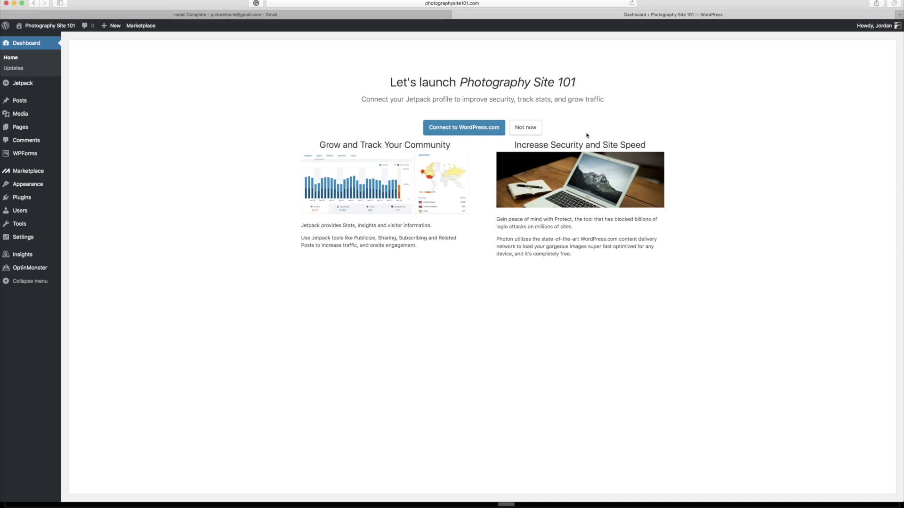
Skip the Jetpack connection and the business address form in the launch wizard
left_click(526, 129)
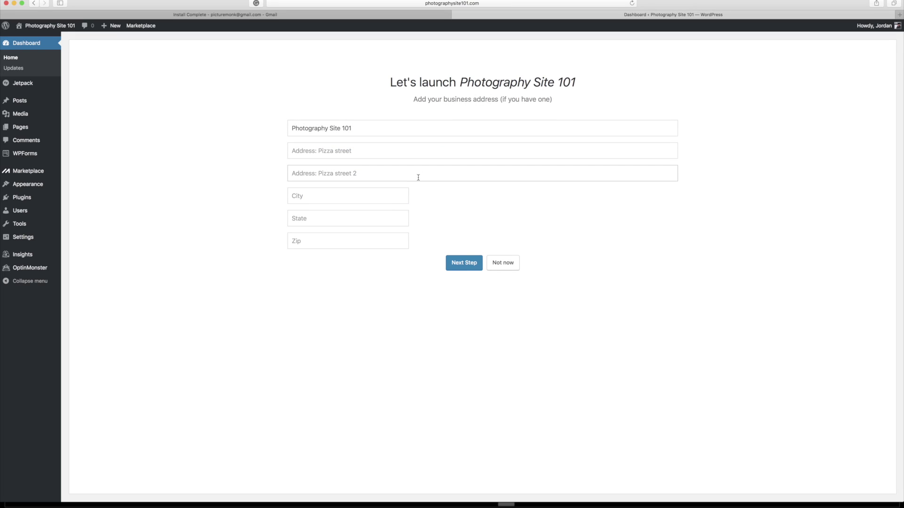
left_click(505, 266)
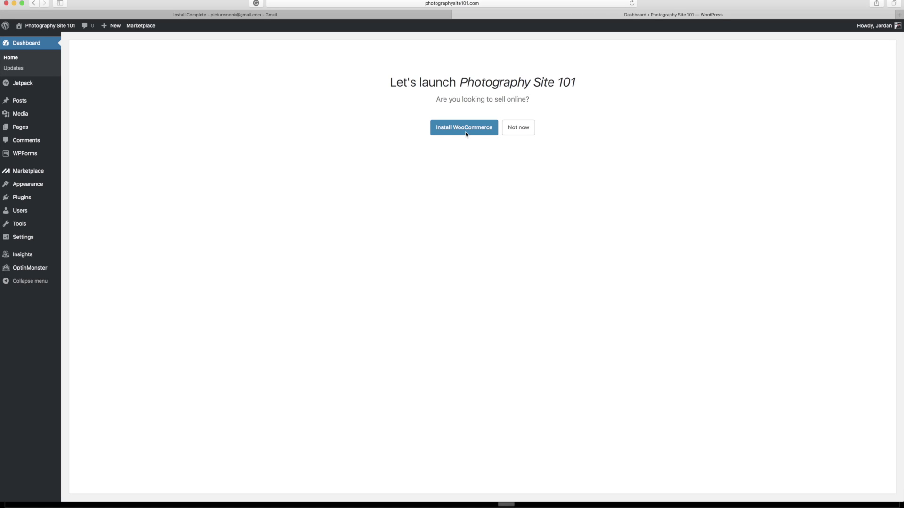
Decline installing WooCommerce for online selling to reach the Great Work summary
left_click(519, 131)
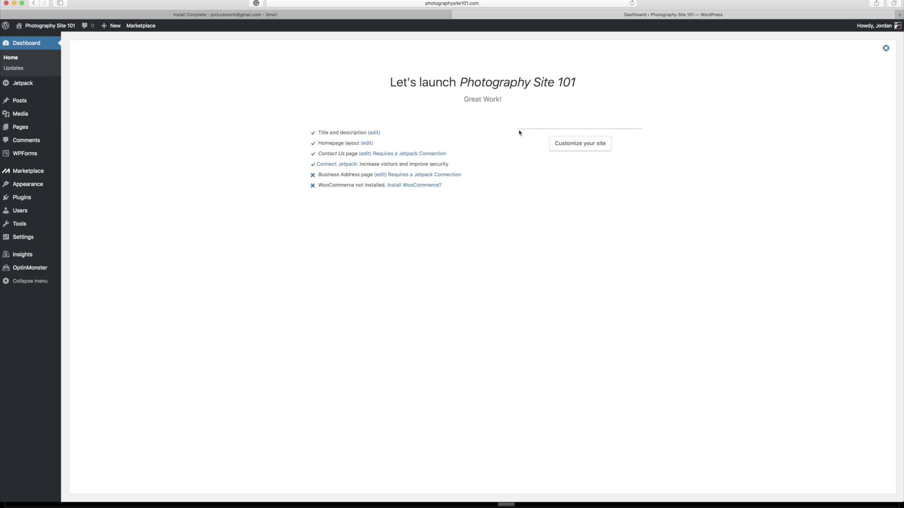